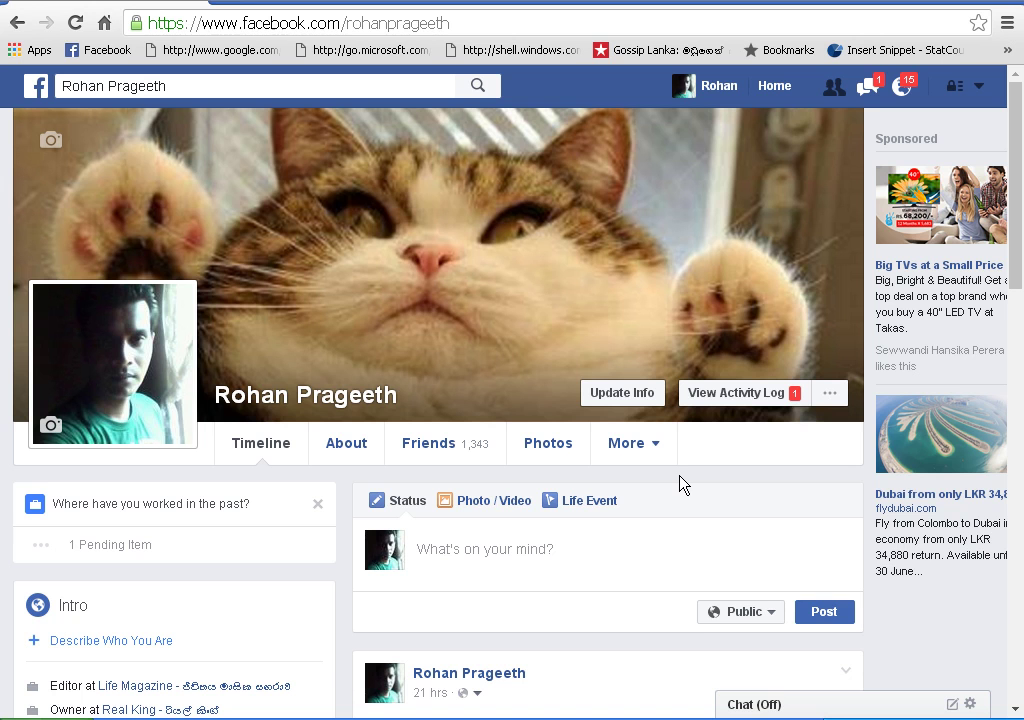
# Step: Open the browser's developer tools on the Facebook profile page via Inspect
pyautogui.rightClick(680, 484)
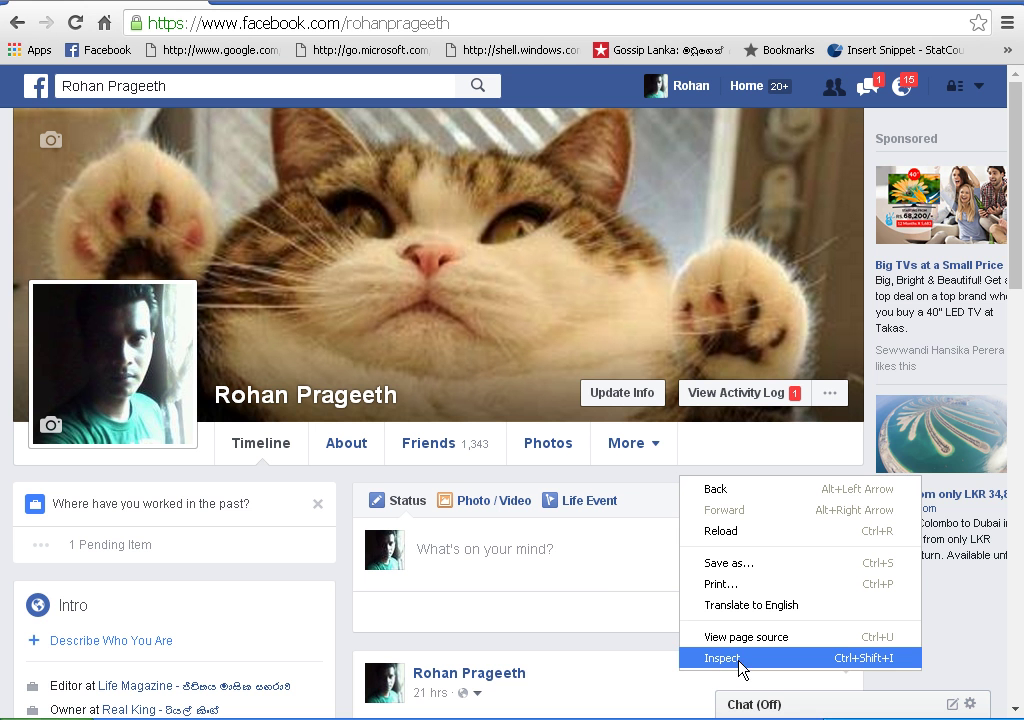
pyautogui.click(650, 483)
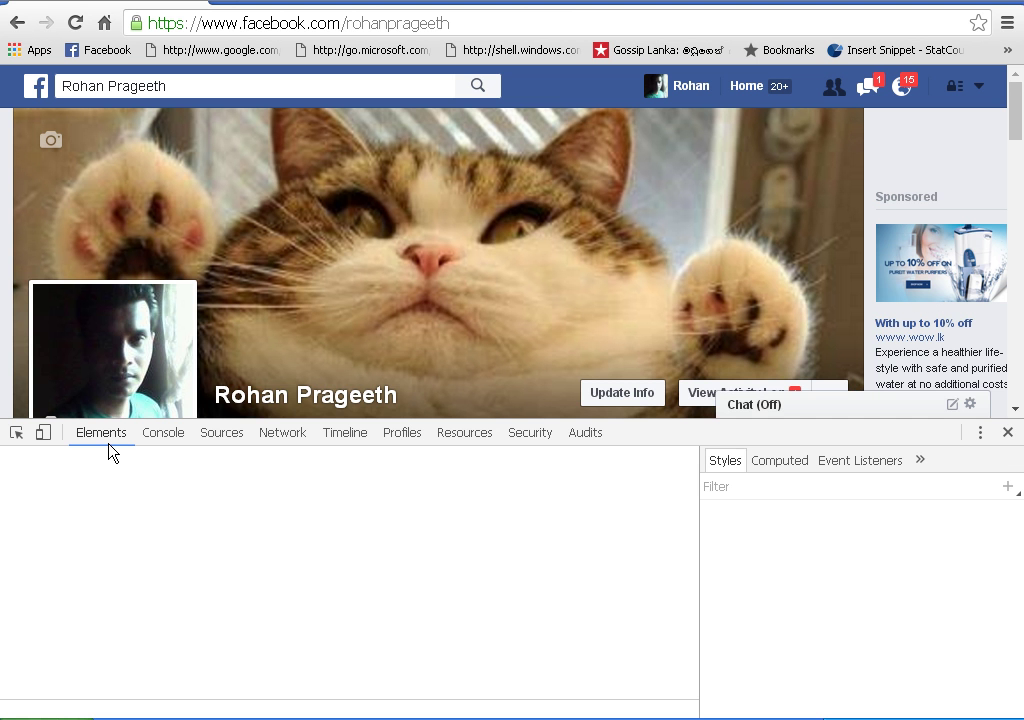
# Step: Pick the profile's timeline section with the element selector to view its HTML
pyautogui.click(16, 433)
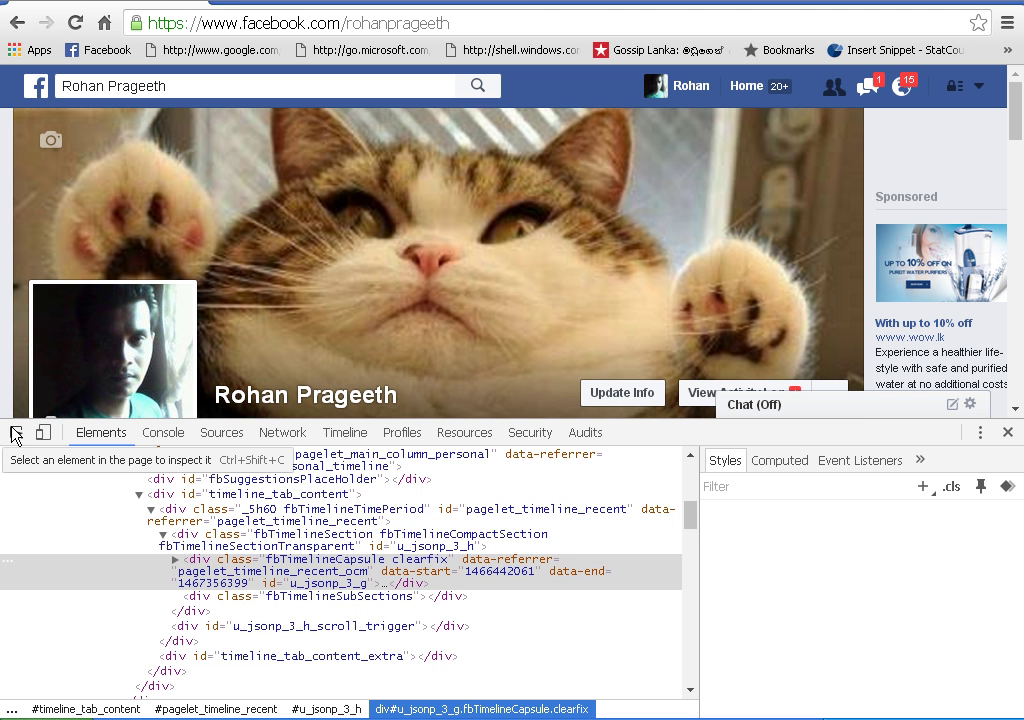
pyautogui.click(17, 434)
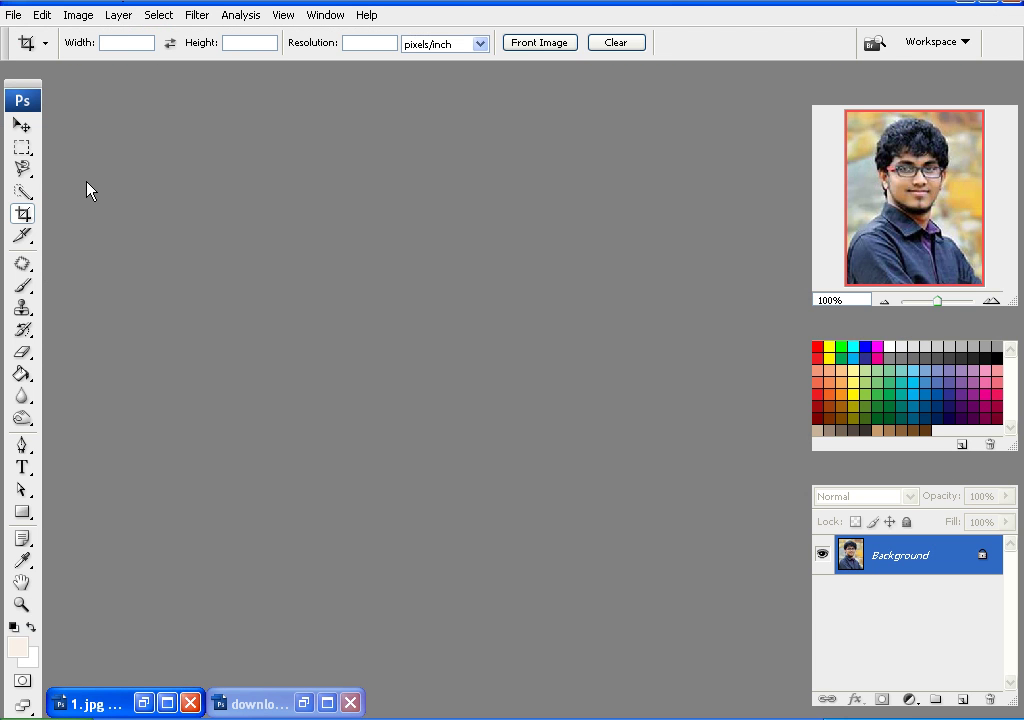
# Step: Create a blank 851 × 351 pixel document named 'Cover' via File > New
pyautogui.click(12, 17)
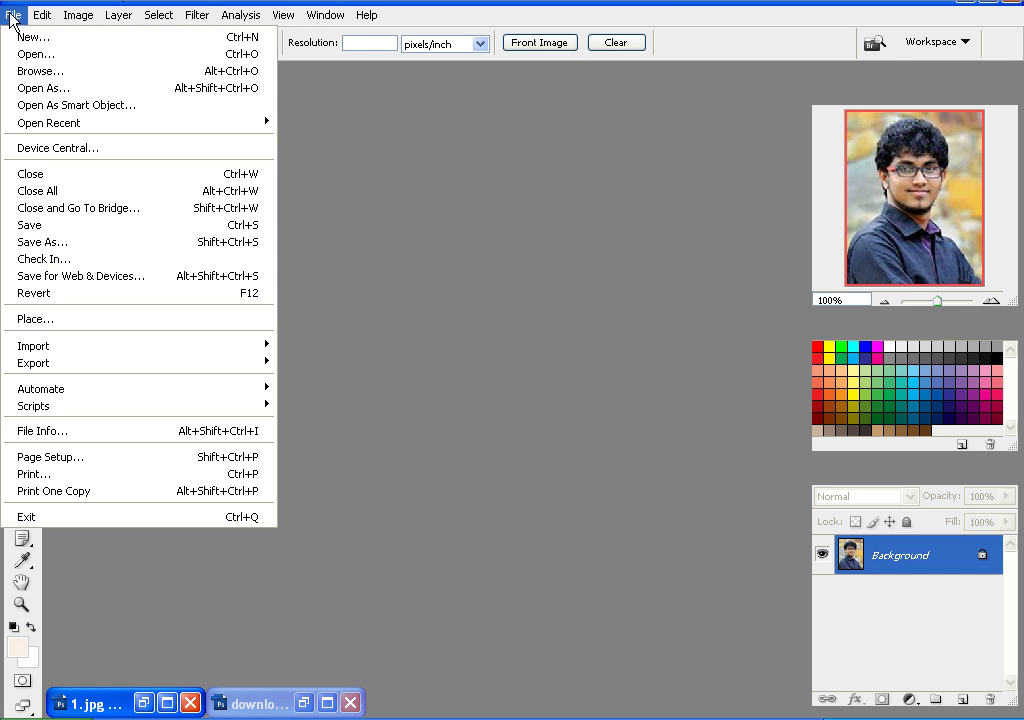
pyautogui.click(24, 38)
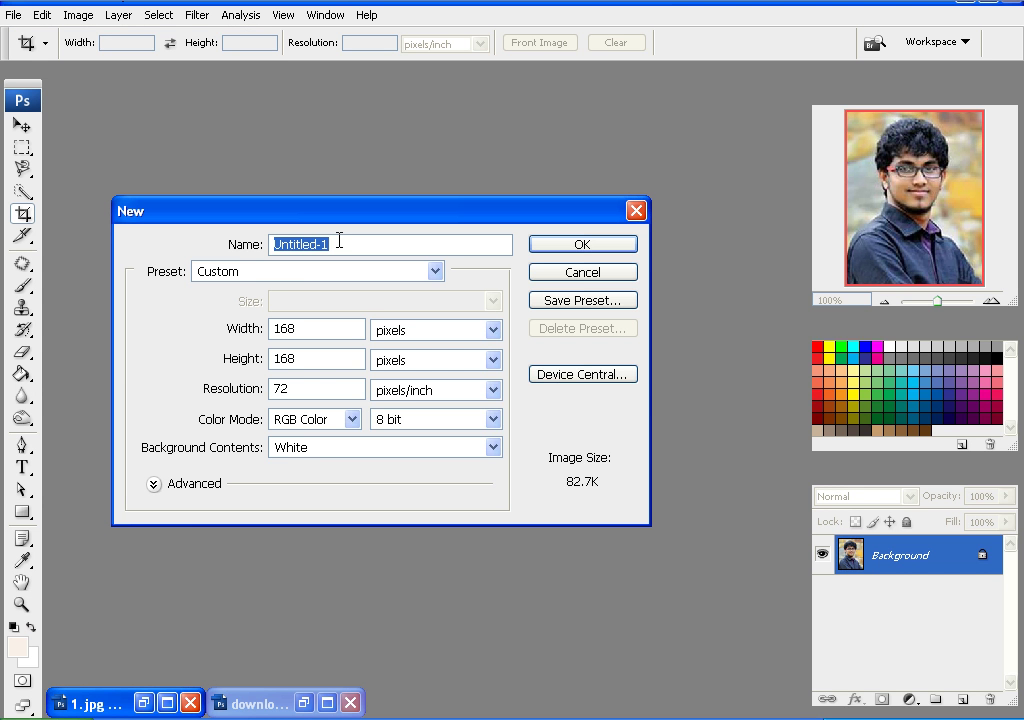
pyautogui.write('Cov')
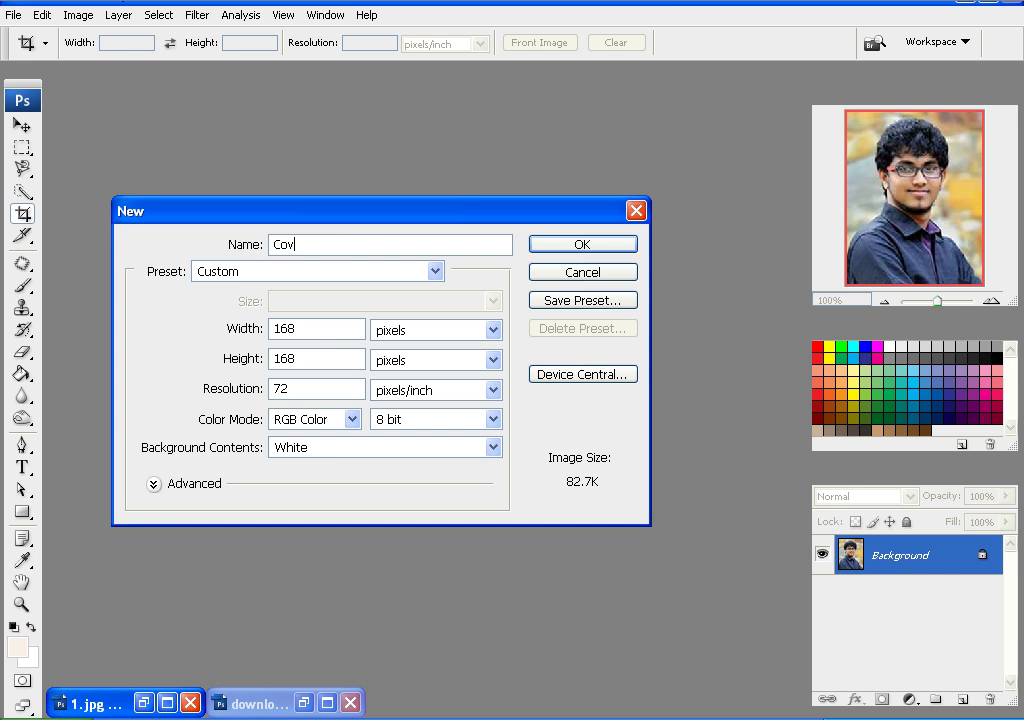
pyautogui.write('er')
pyautogui.doubleClick(315, 331)
pyautogui.write('851')
pyautogui.doubleClick(317, 353)
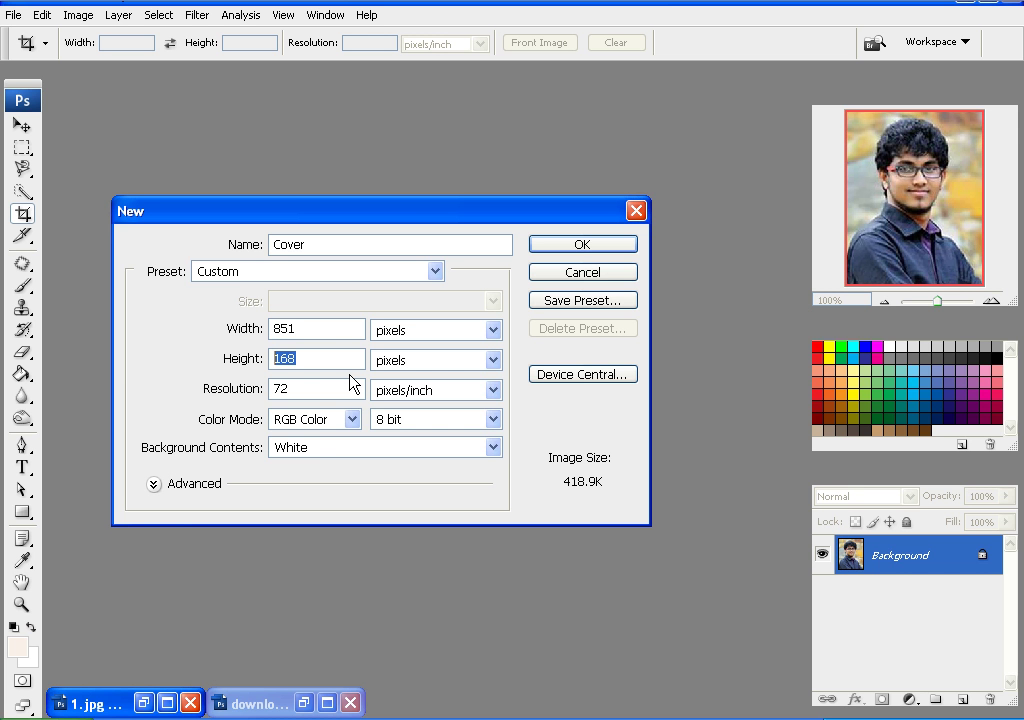
pyautogui.write('351')
pyautogui.click(583, 244)
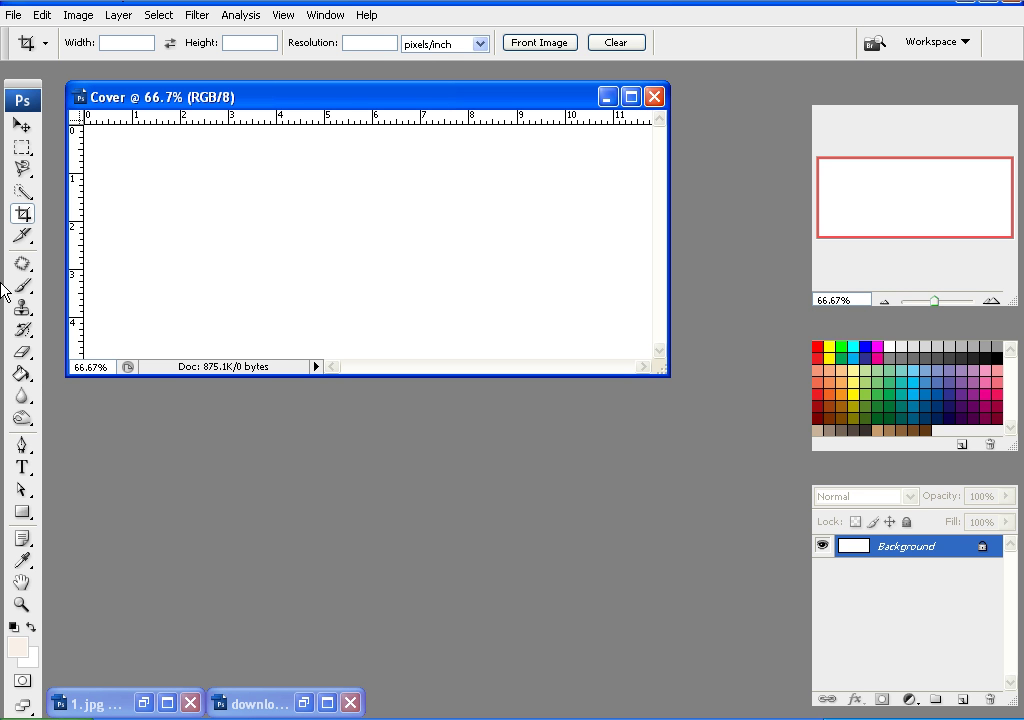
# Step: Create a blank 168 × 168 pixel document named 'Profile' via File > New
pyautogui.click(12, 16)
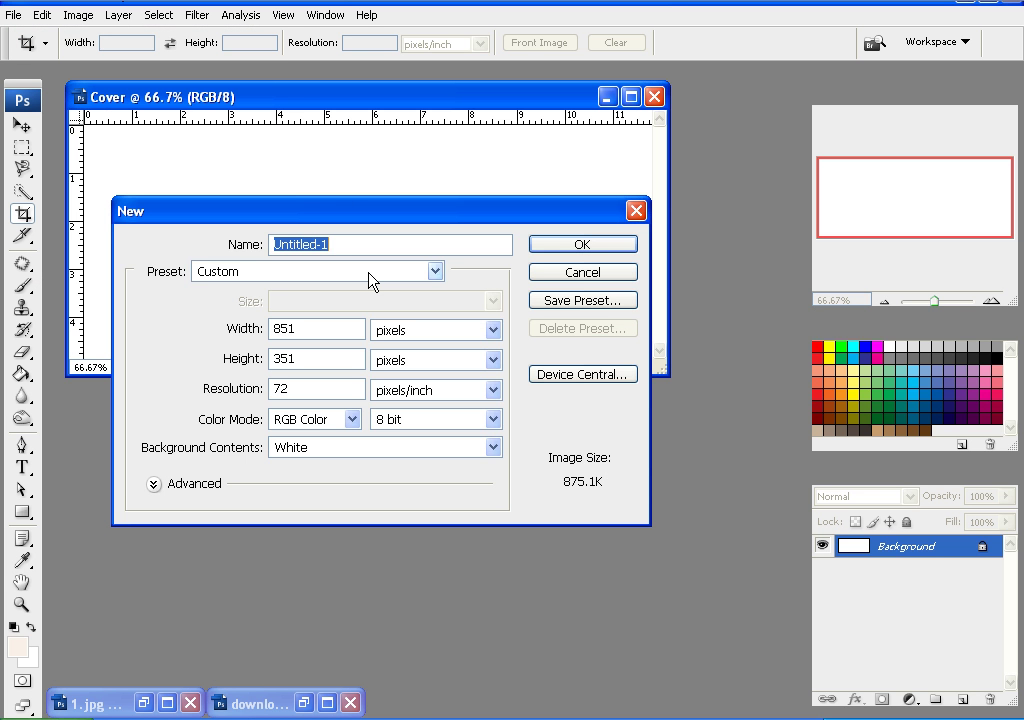
pyautogui.write('Pro')
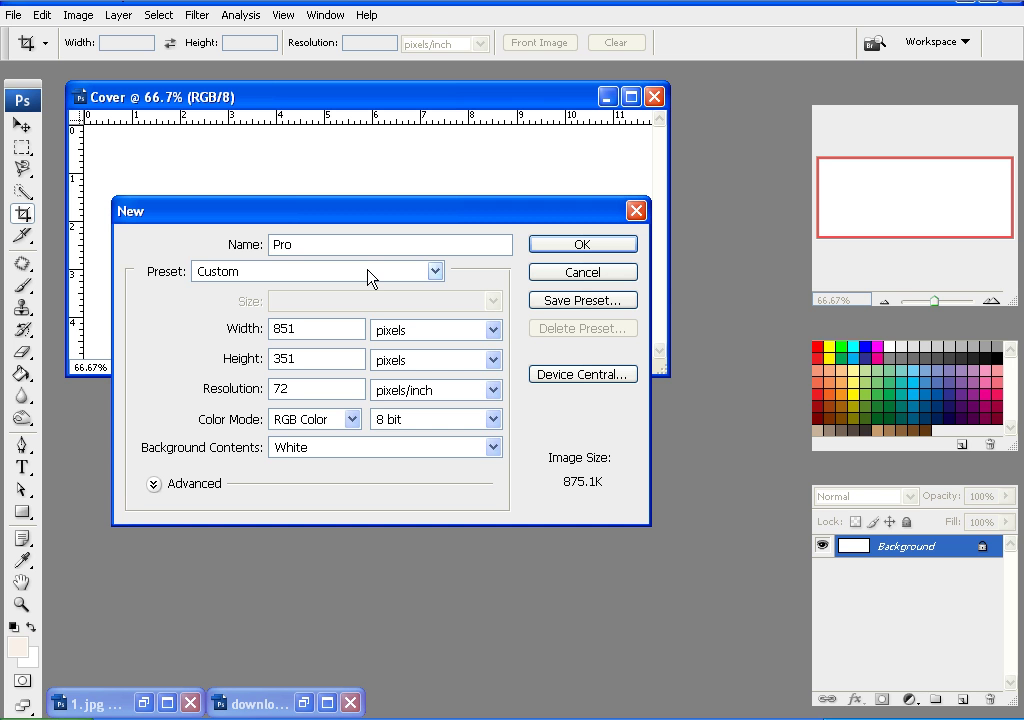
pyautogui.write('file')
pyautogui.moveTo(262, 331); pyautogui.dragTo(255, 333)
pyautogui.write('1')
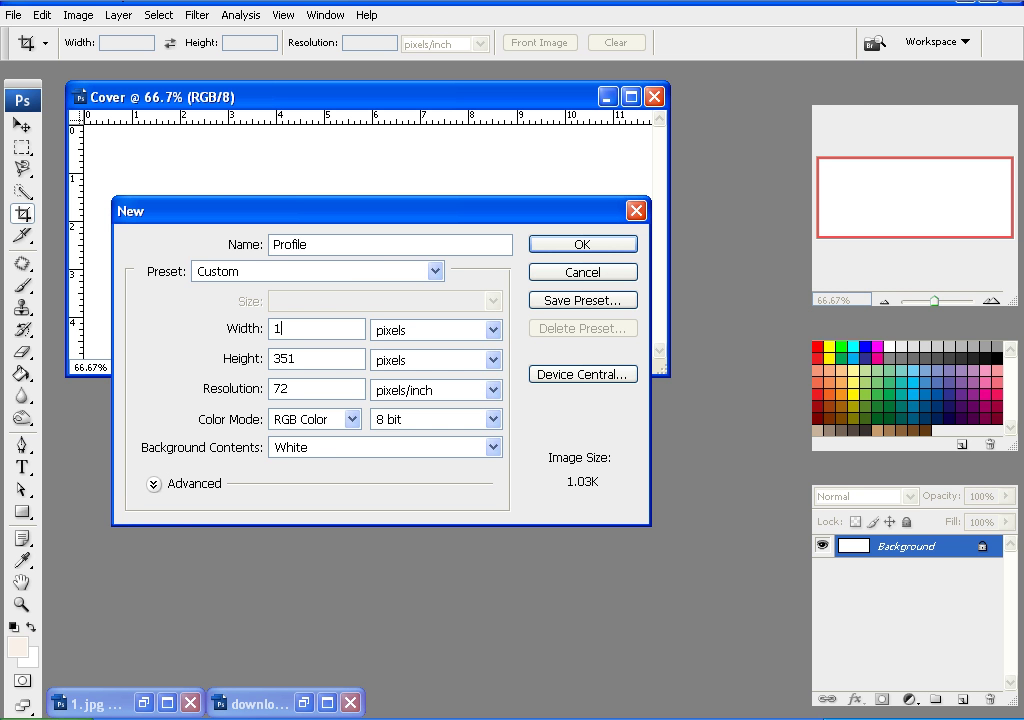
pyautogui.write('68')
pyautogui.click(250, 362)
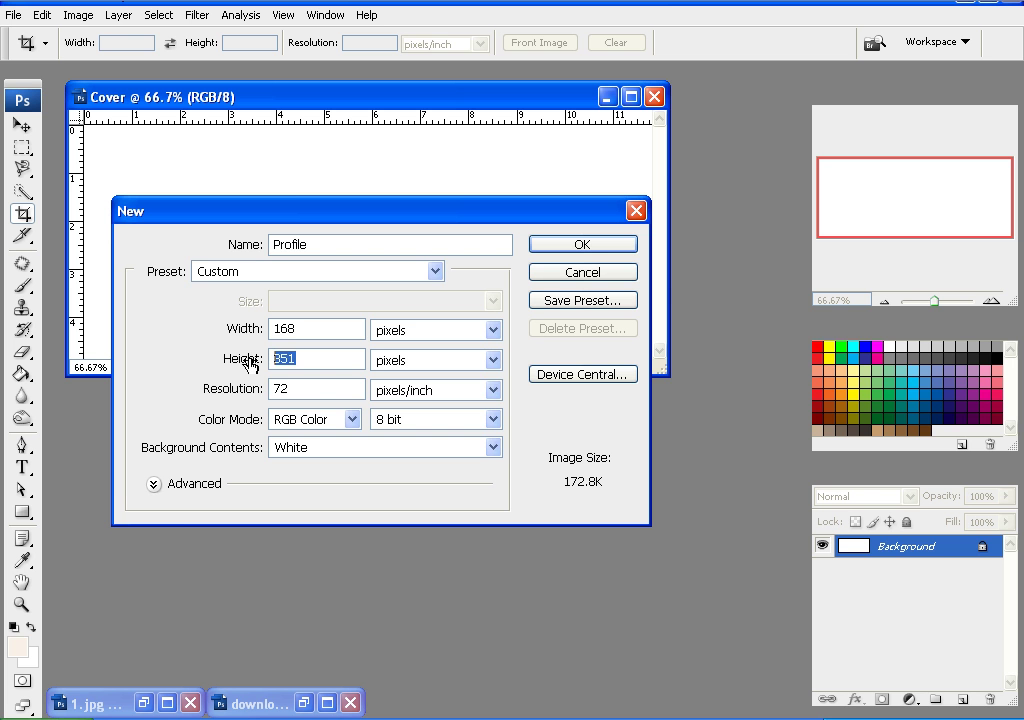
pyautogui.write('168')
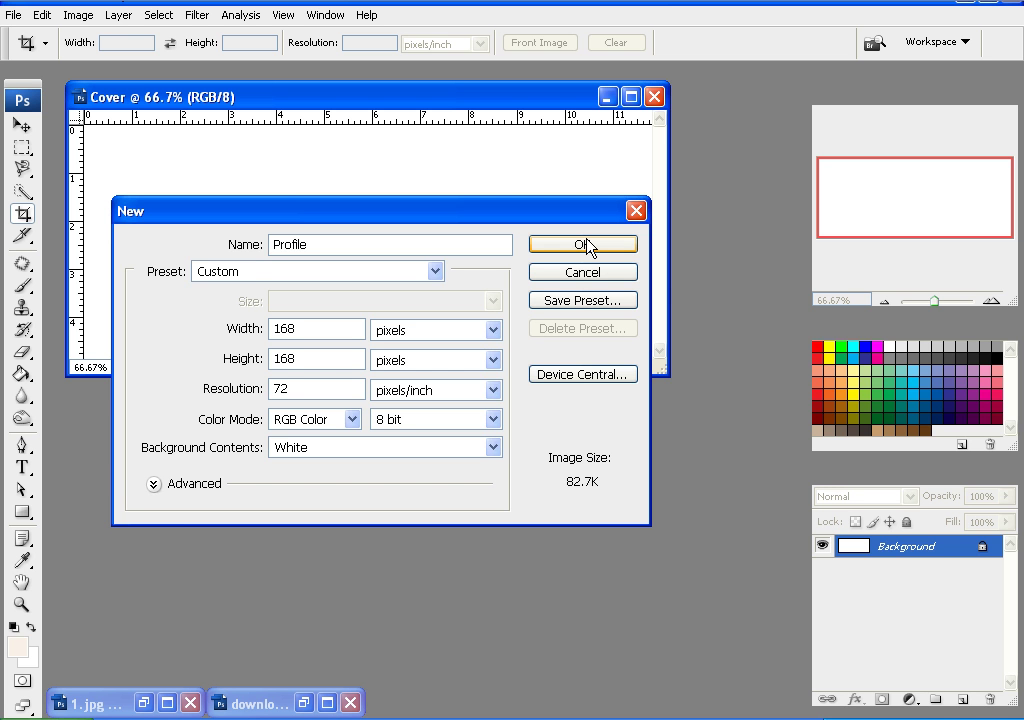
pyautogui.click(588, 246)
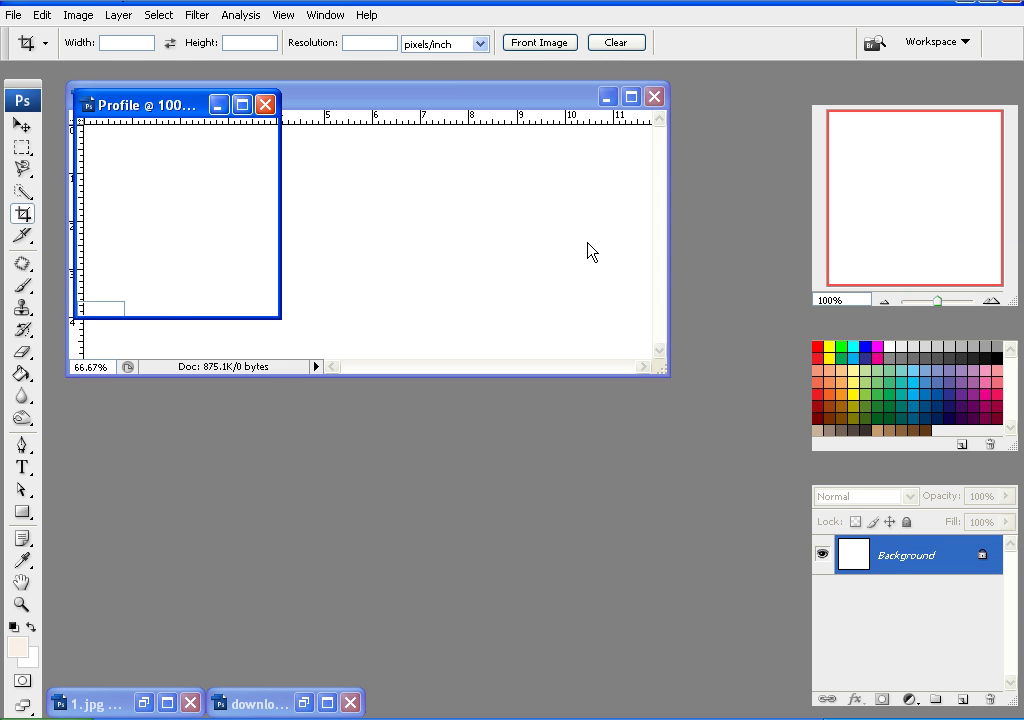
# Step: Drag the 1.jpg portrait into the Profile document with the Move tool
pyautogui.click(211, 316)
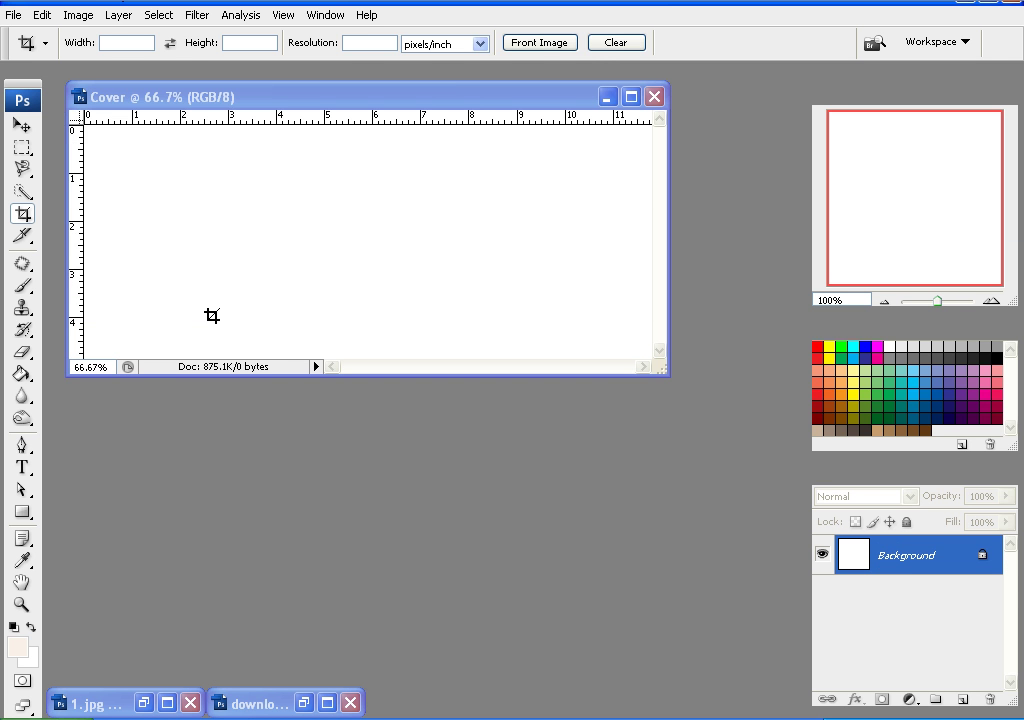
pyautogui.click(146, 704)
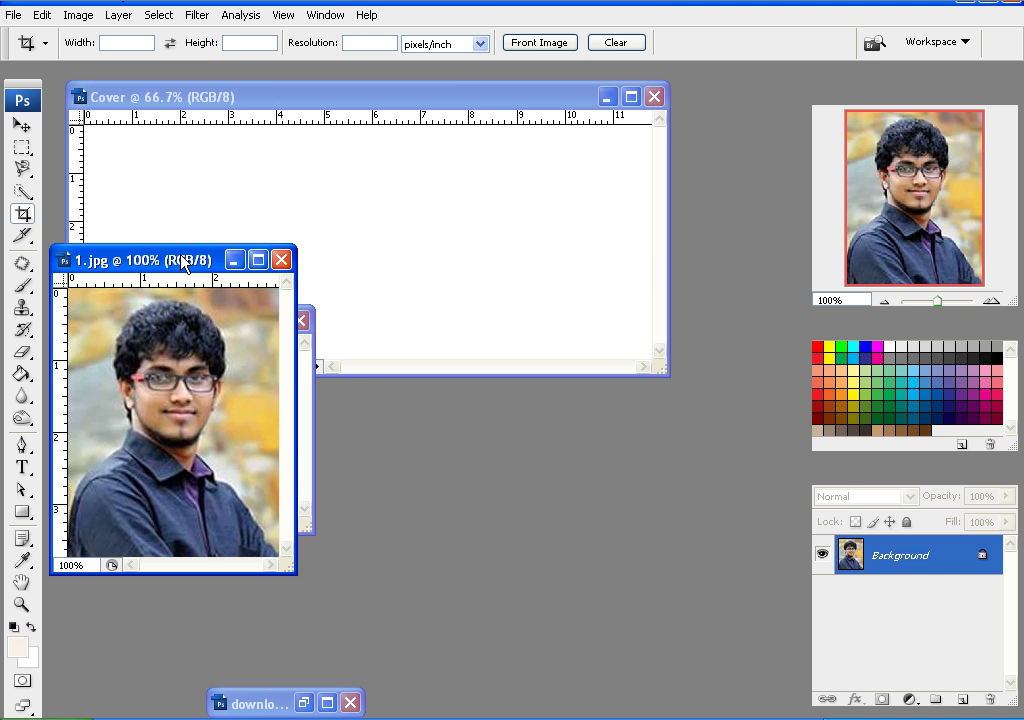
pyautogui.moveTo(183, 265); pyautogui.dragTo(426, 296)
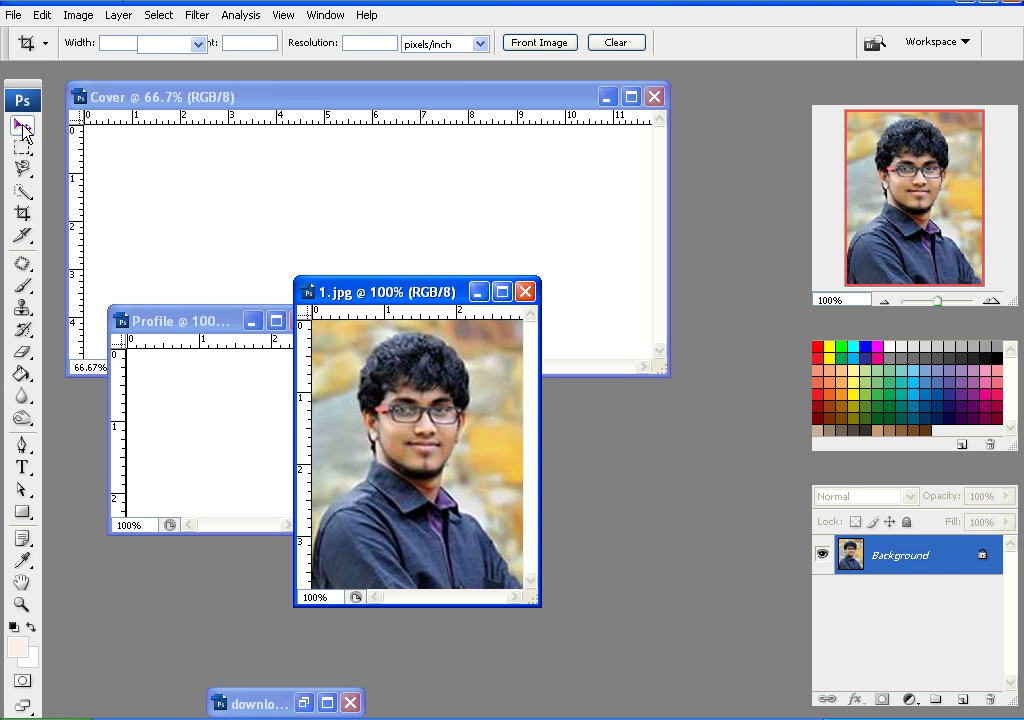
pyautogui.click(22, 128)
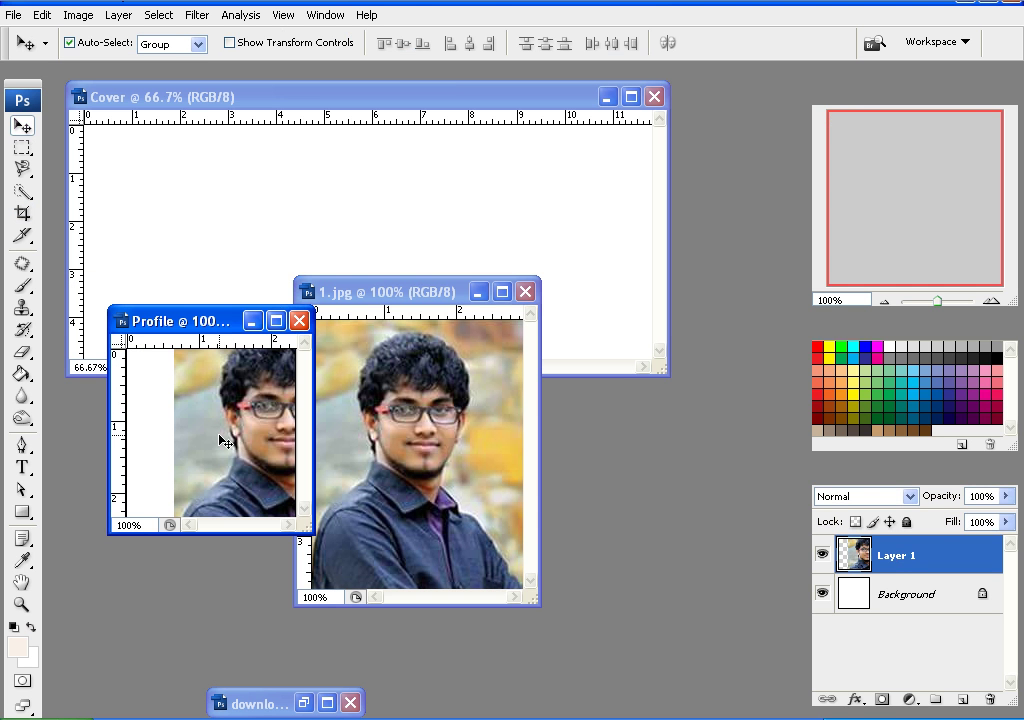
pyautogui.moveTo(226, 441); pyautogui.dragTo(180, 441)
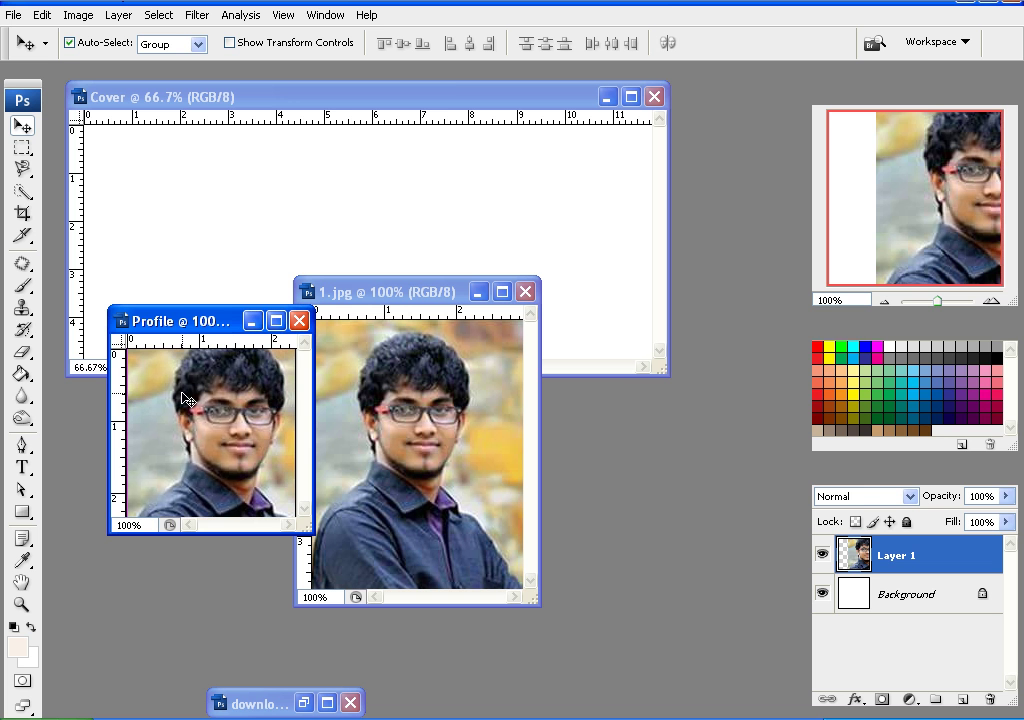
# Step: Free Transform the portrait to about 80% to fill the Profile square, then close 1.jpg
pyautogui.hotkey('alt', 'e')
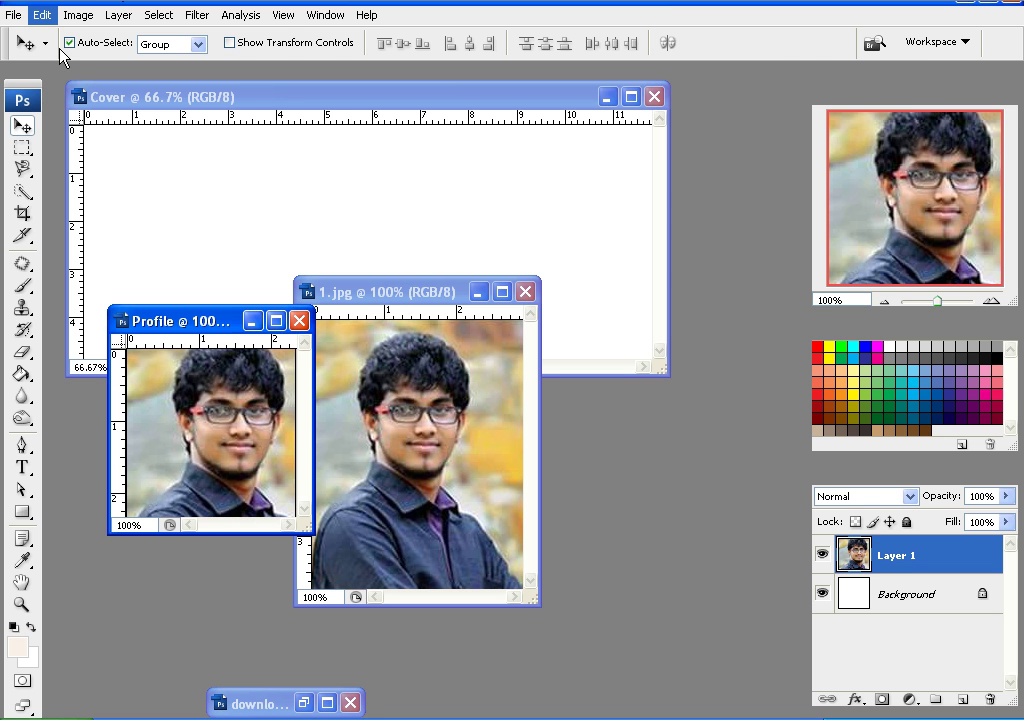
pyautogui.press('Down')
pyautogui.click(101, 320)
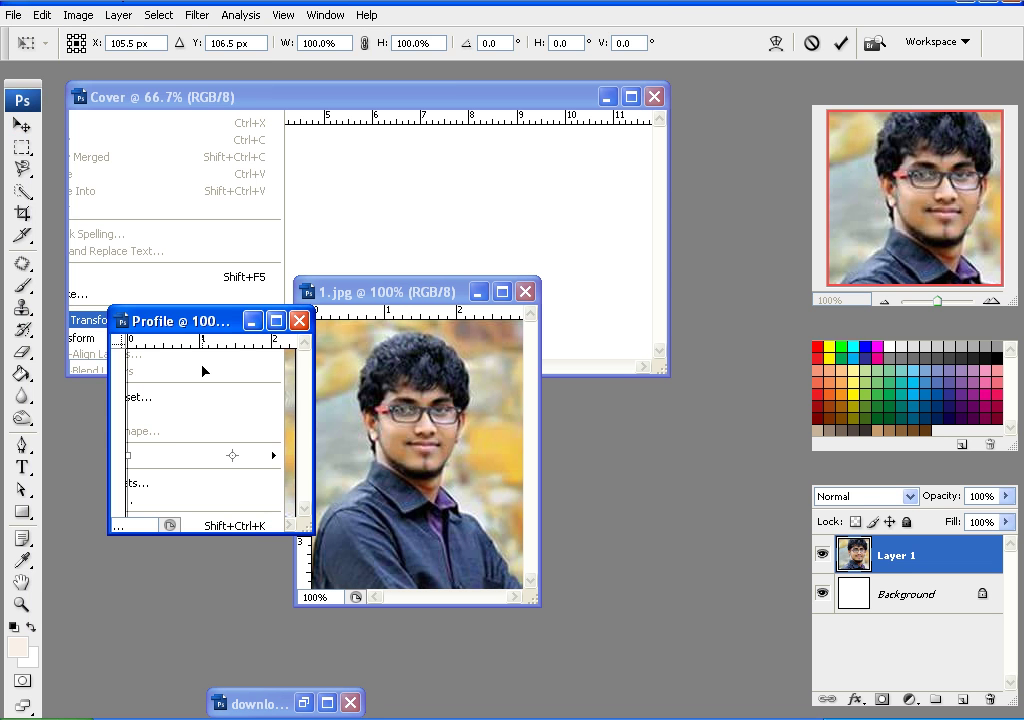
pyautogui.click(277, 322)
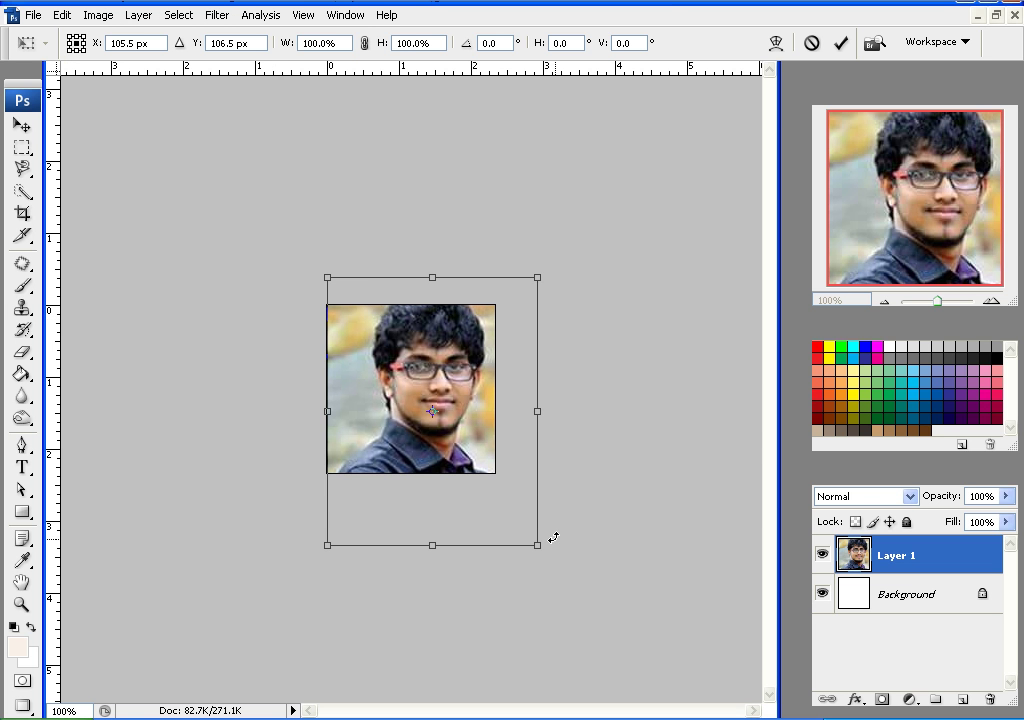
pyautogui.moveTo(537, 544); pyautogui.dragTo(489, 489)
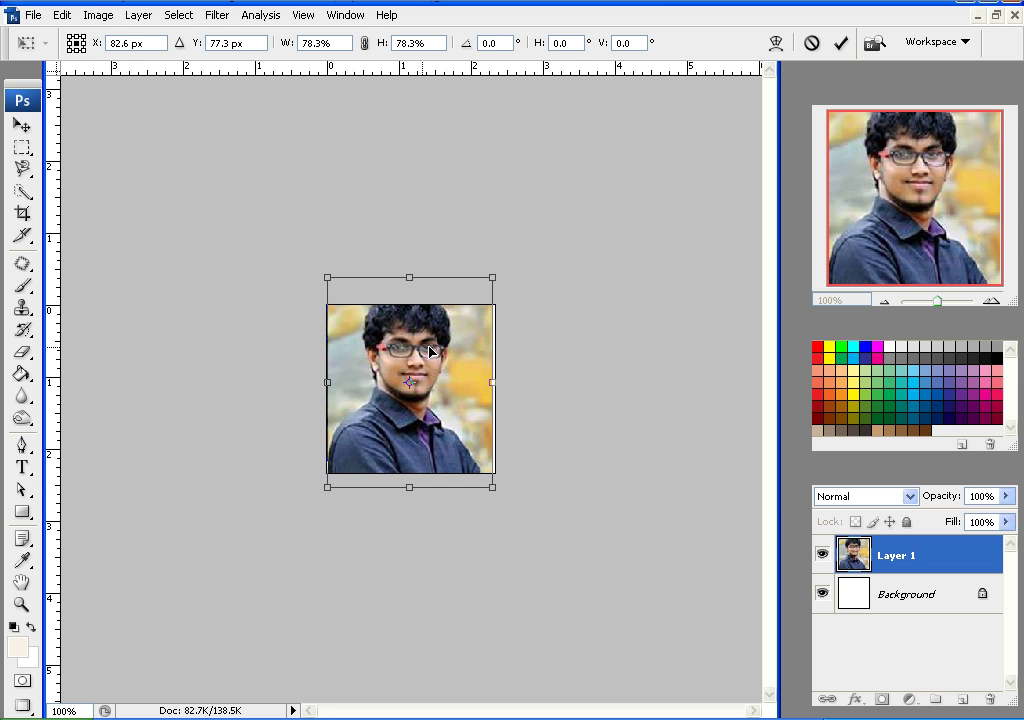
pyautogui.press('Right')
pyautogui.press('Right')
pyautogui.press('Right')
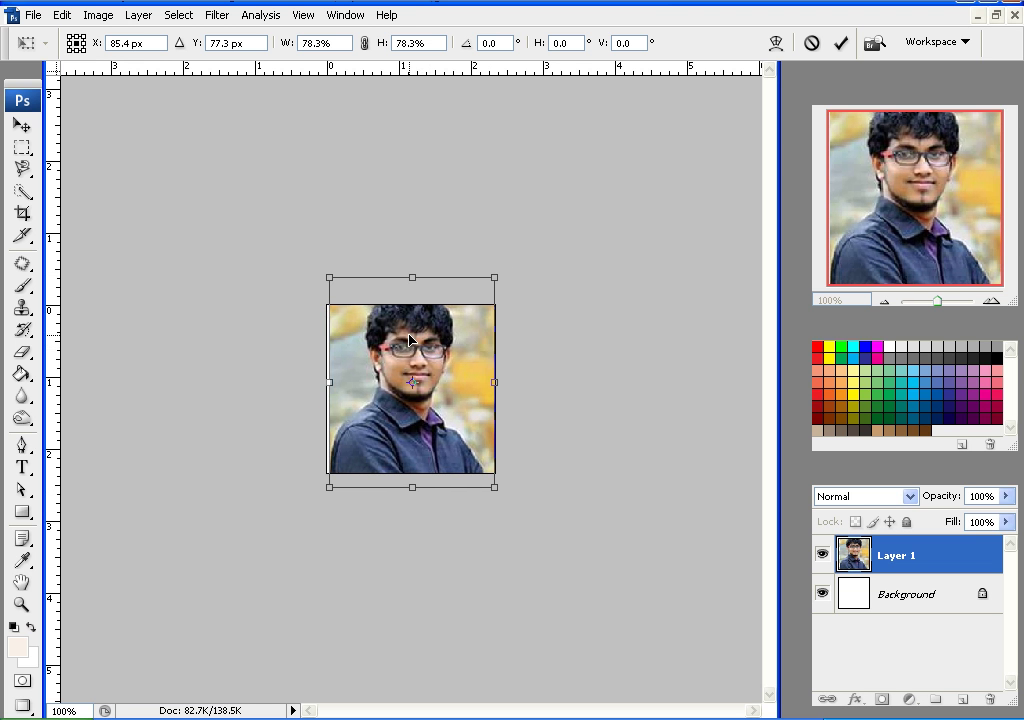
pyautogui.moveTo(315, 268); pyautogui.dragTo(312, 264)
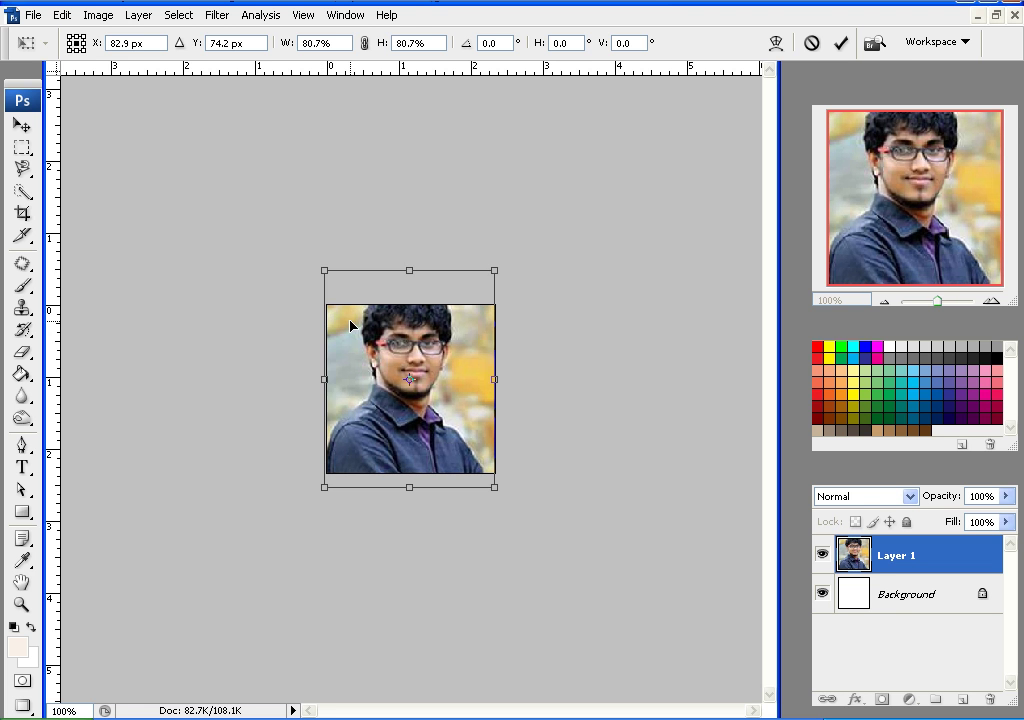
pyautogui.press('Return')
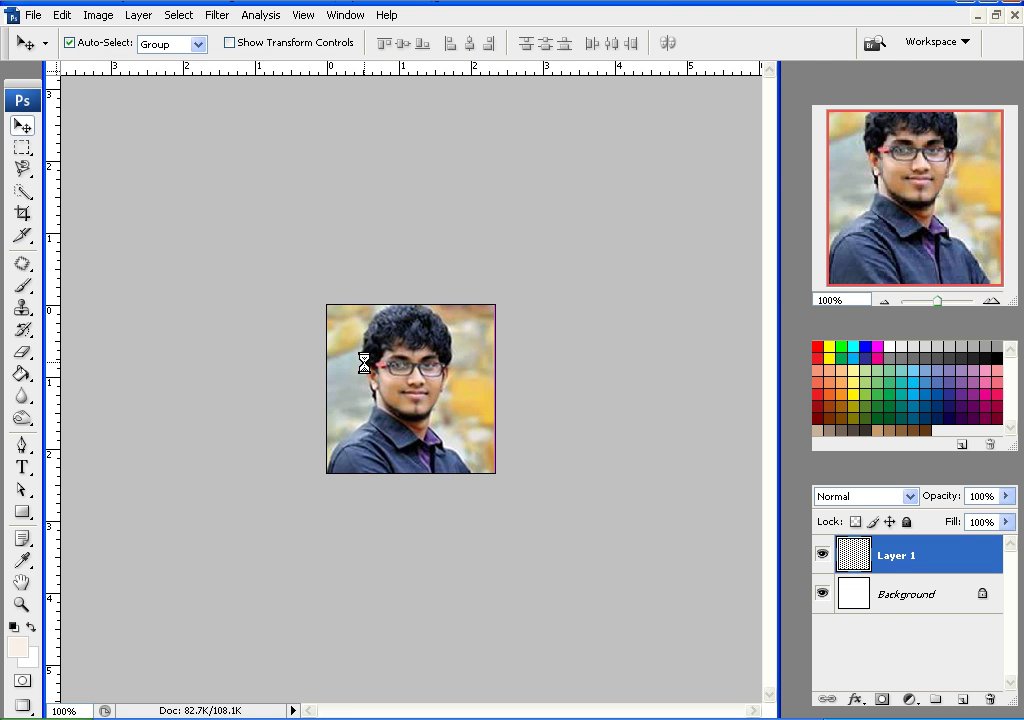
pyautogui.click(996, 15)
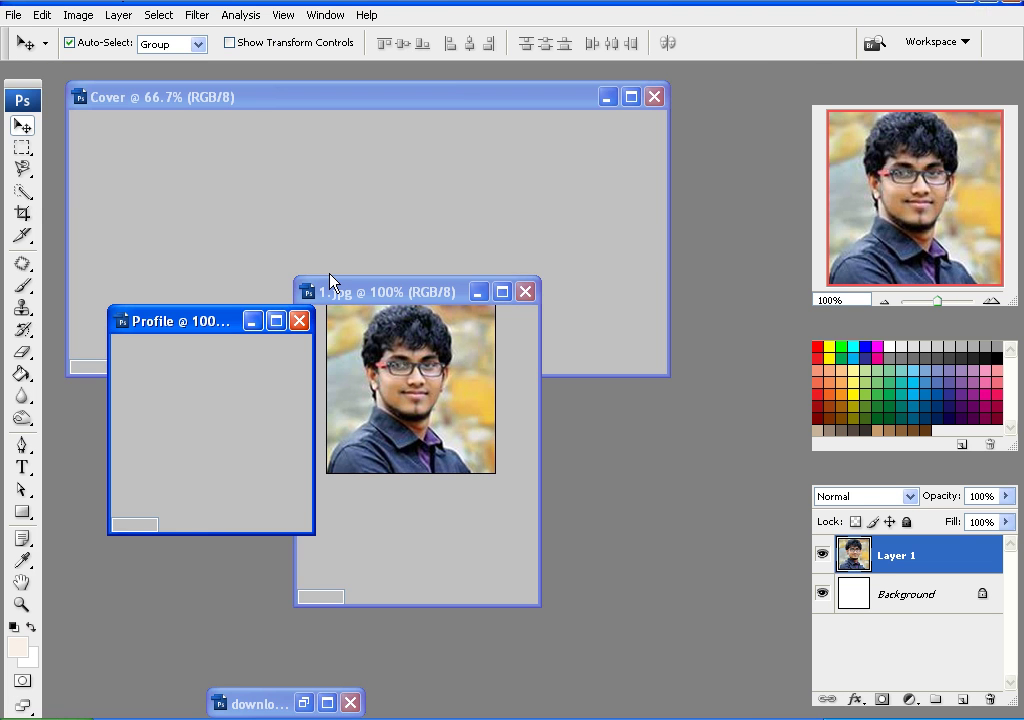
pyautogui.click(527, 292)
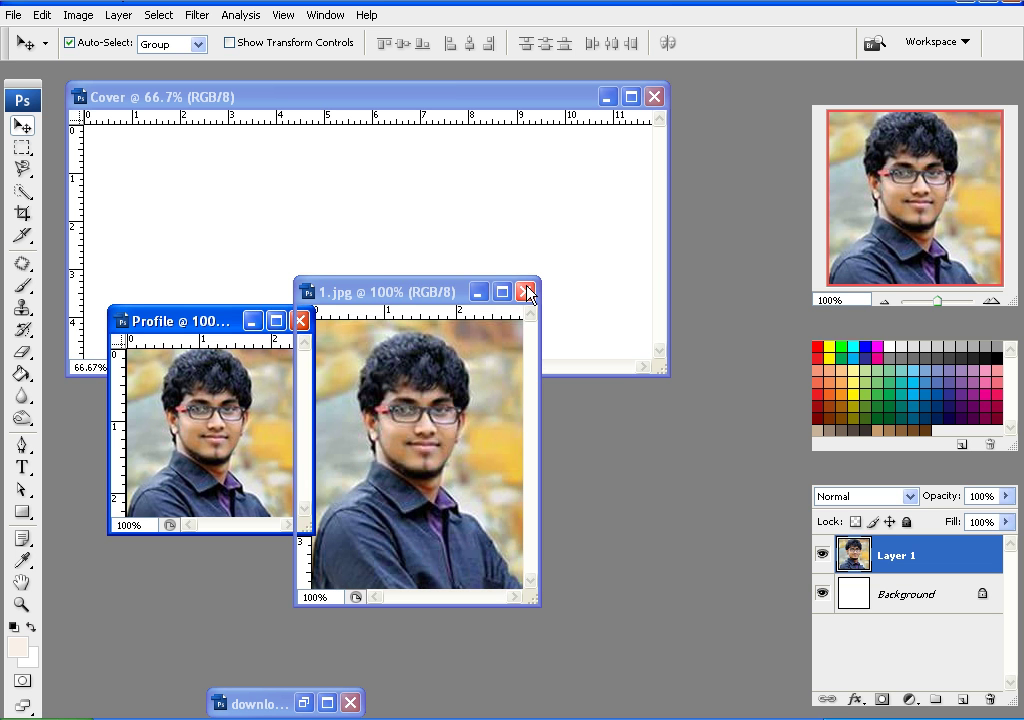
# Step: Close 1.jpg without saving and drag the download.jpg group photo into Cover
pyautogui.press('n')
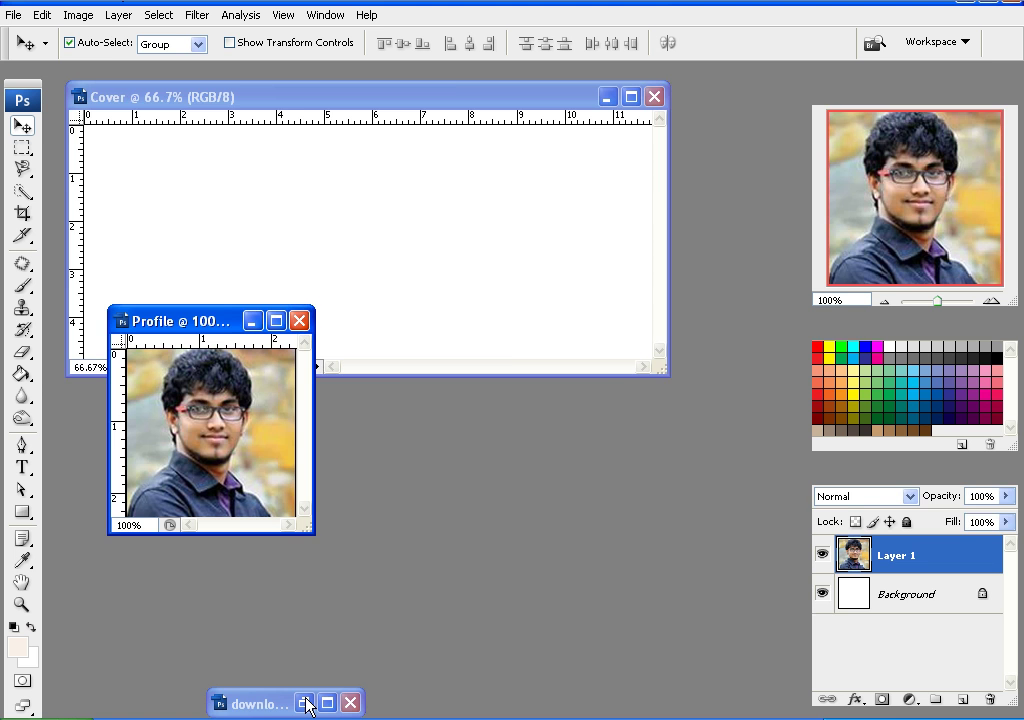
pyautogui.click(303, 702)
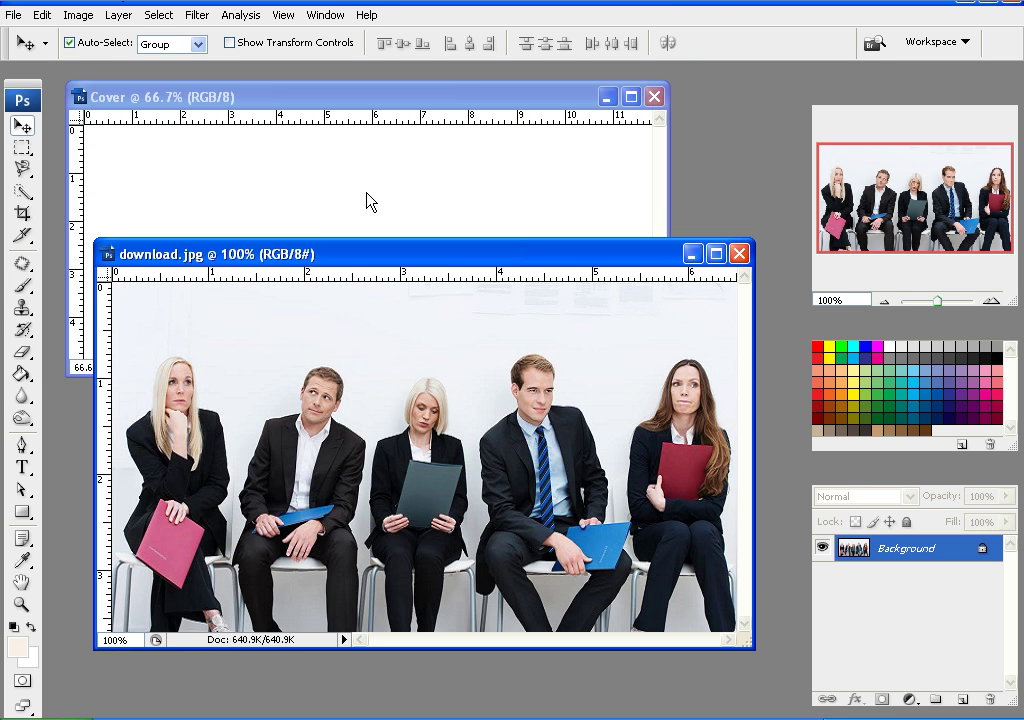
pyautogui.moveTo(402, 399); pyautogui.dragTo(335, 194)
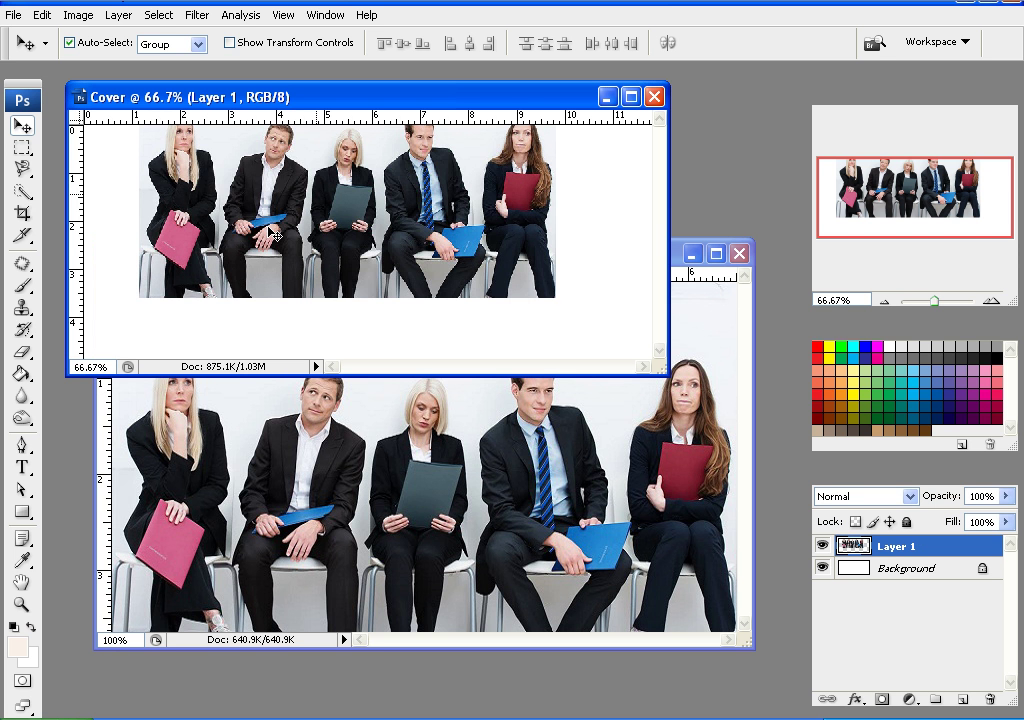
pyautogui.moveTo(273, 233); pyautogui.dragTo(250, 260)
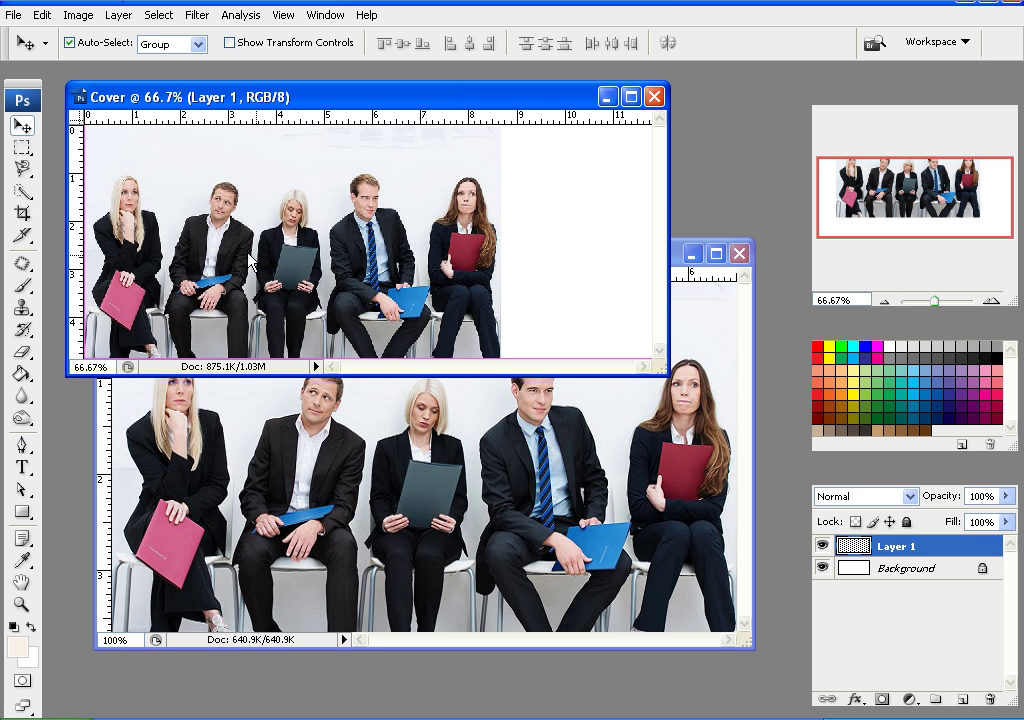
# Step: Scale the group photo to about 135% to fill Cover, then close download.jpg
pyautogui.click(43, 22)
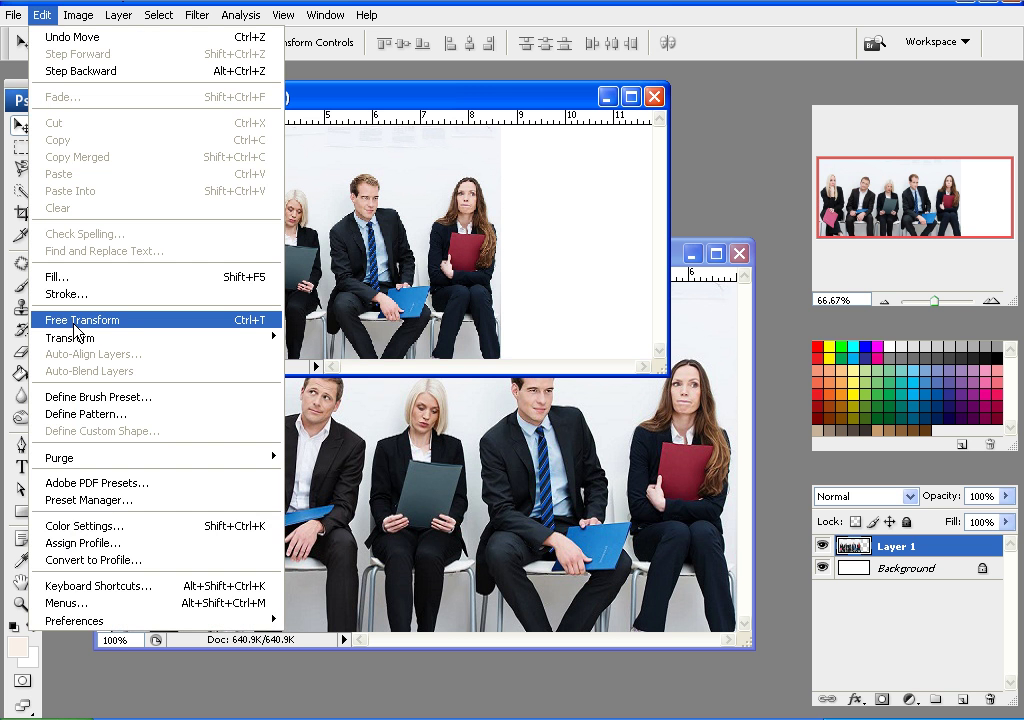
pyautogui.click(75, 320)
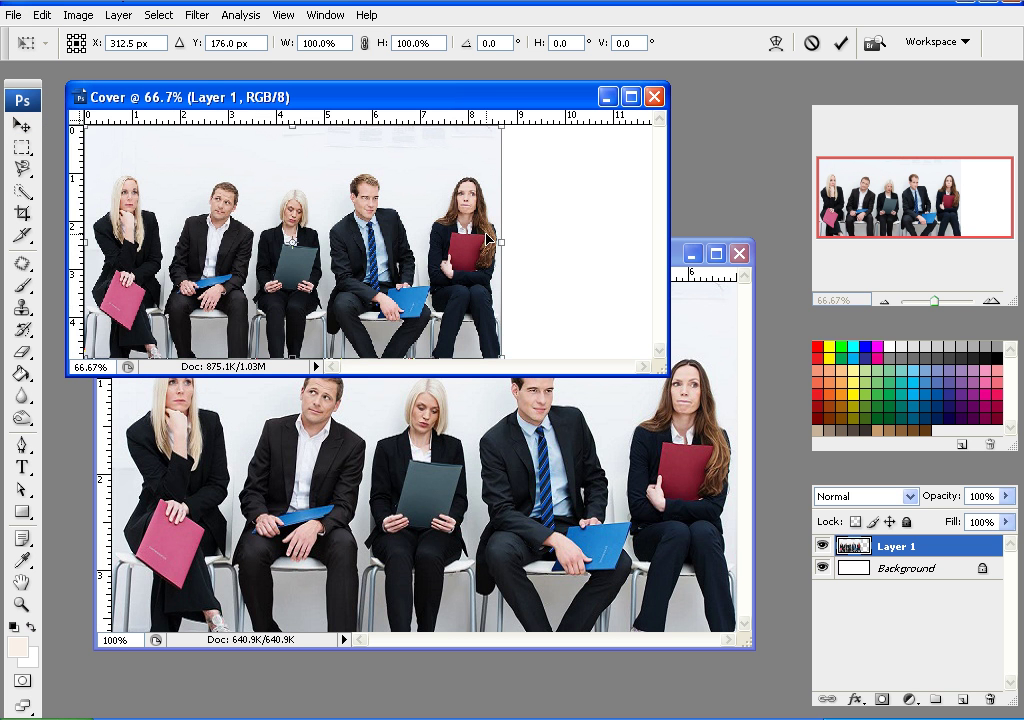
pyautogui.scroll(-2, 482, 226)
pyautogui.scroll(-1, 455, 172)
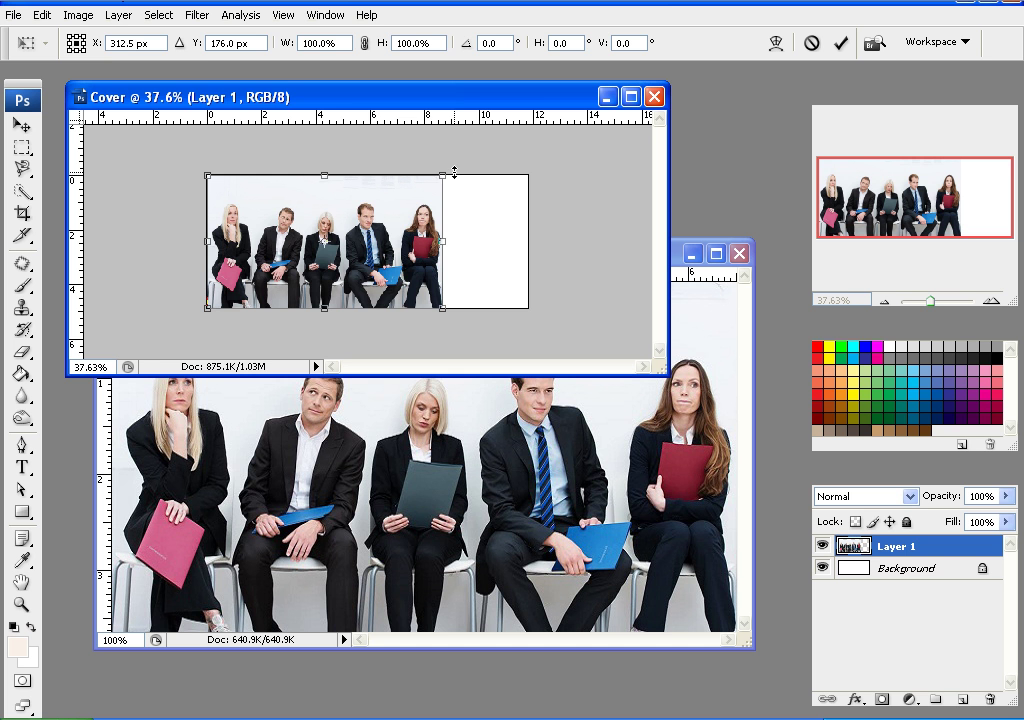
pyautogui.moveTo(441, 179); pyautogui.dragTo(536, 127)
pyautogui.press('Return')
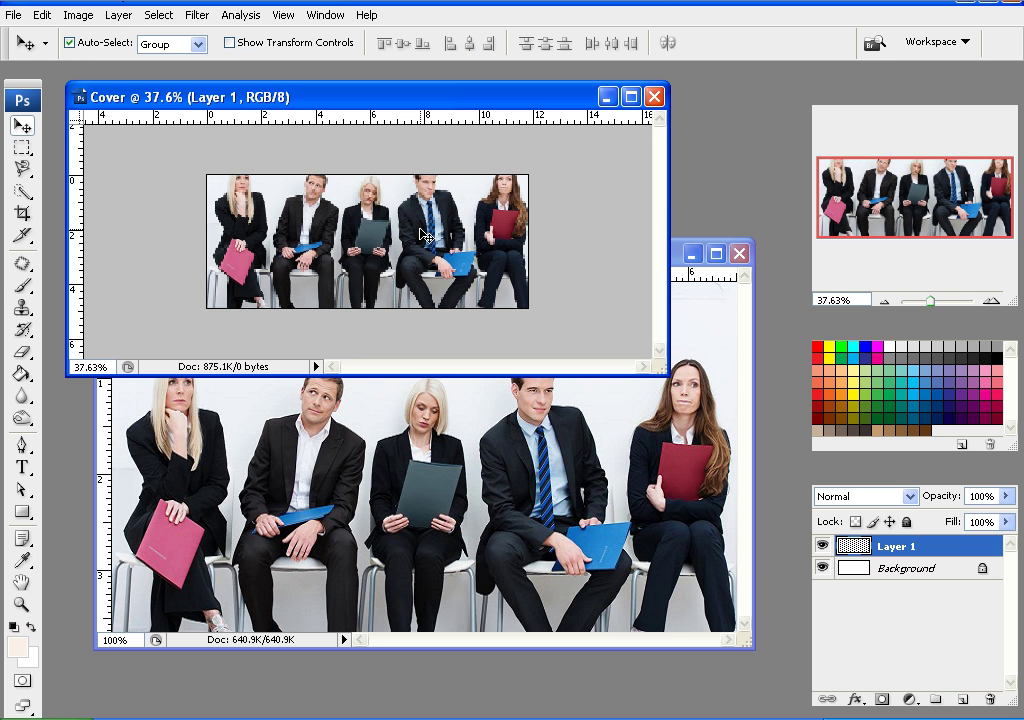
pyautogui.moveTo(421, 234); pyautogui.dragTo(410, 257)
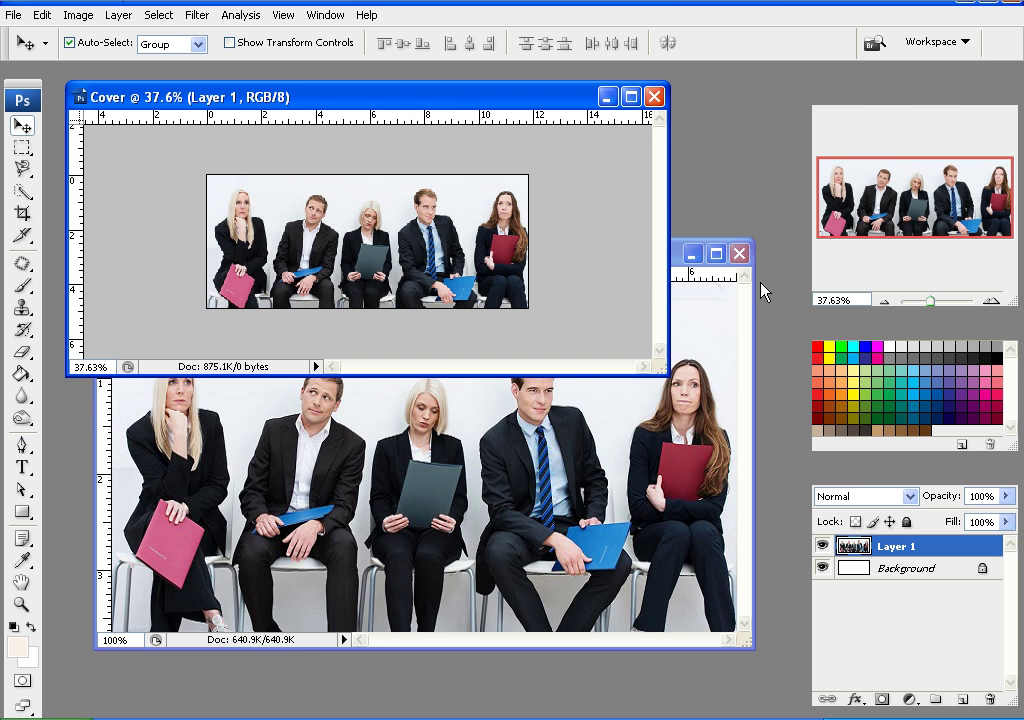
pyautogui.click(740, 253)
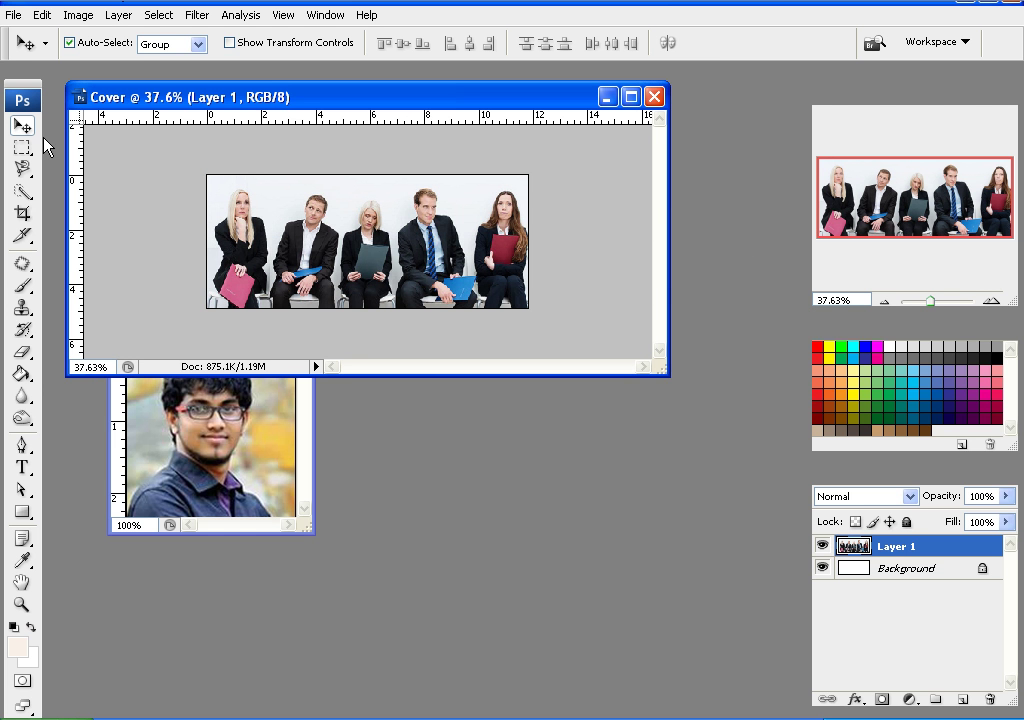
pyautogui.click(14, 16)
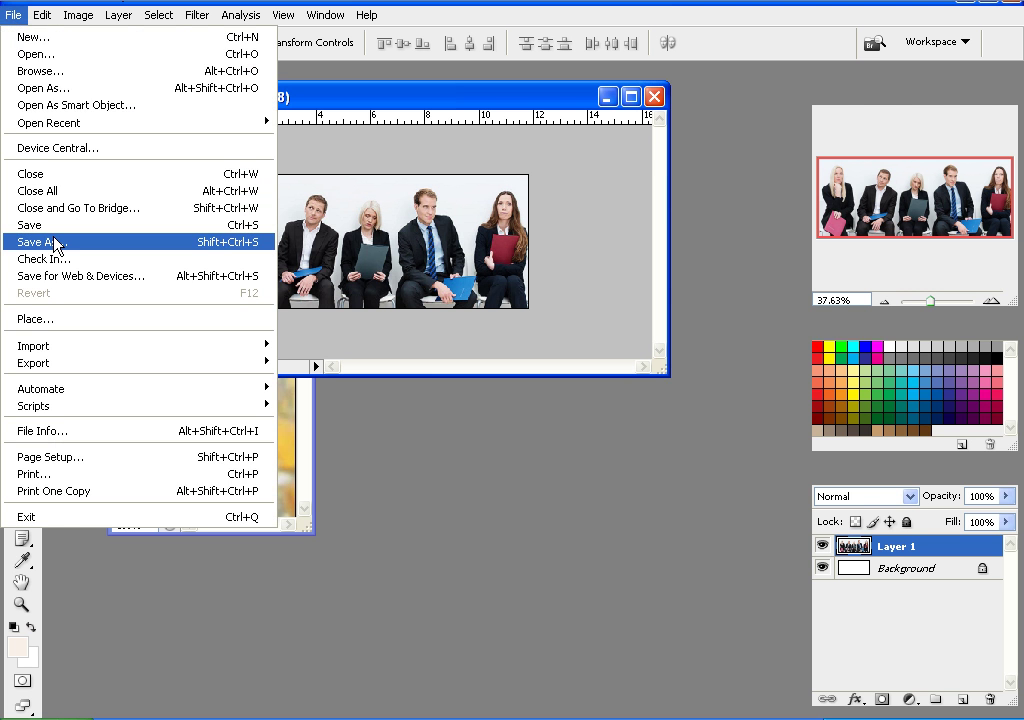
pyautogui.click(328, 241)
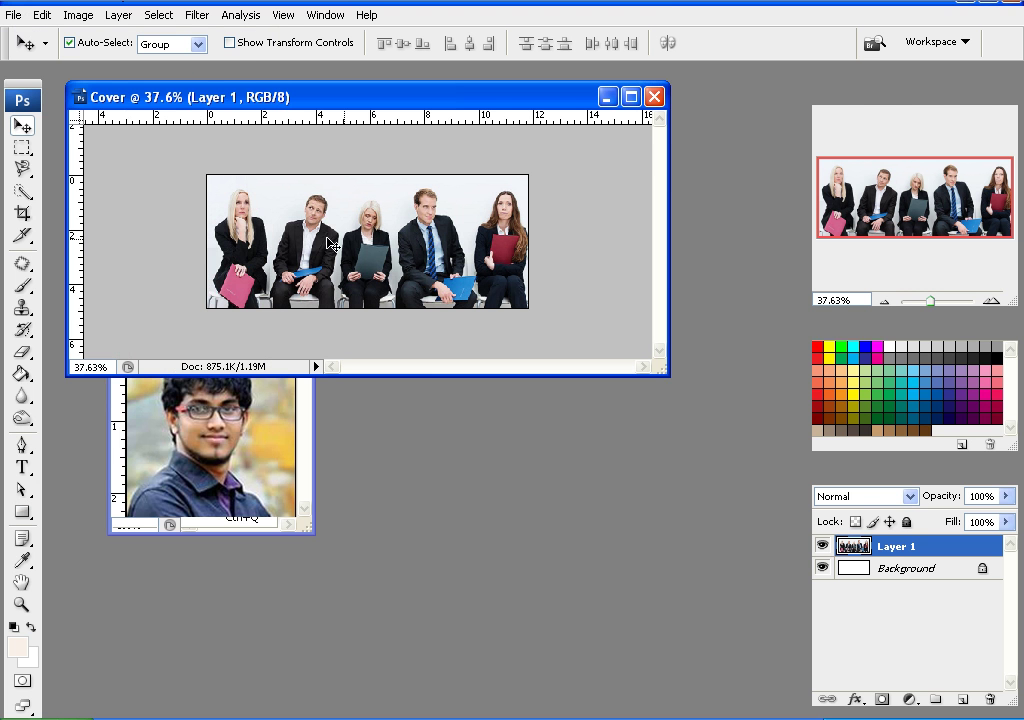